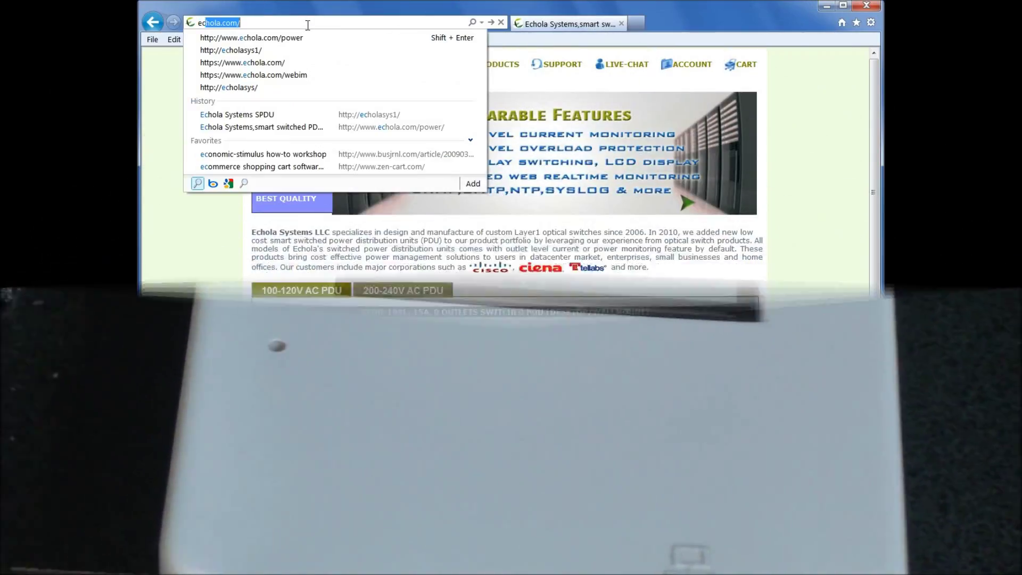
text(hola)
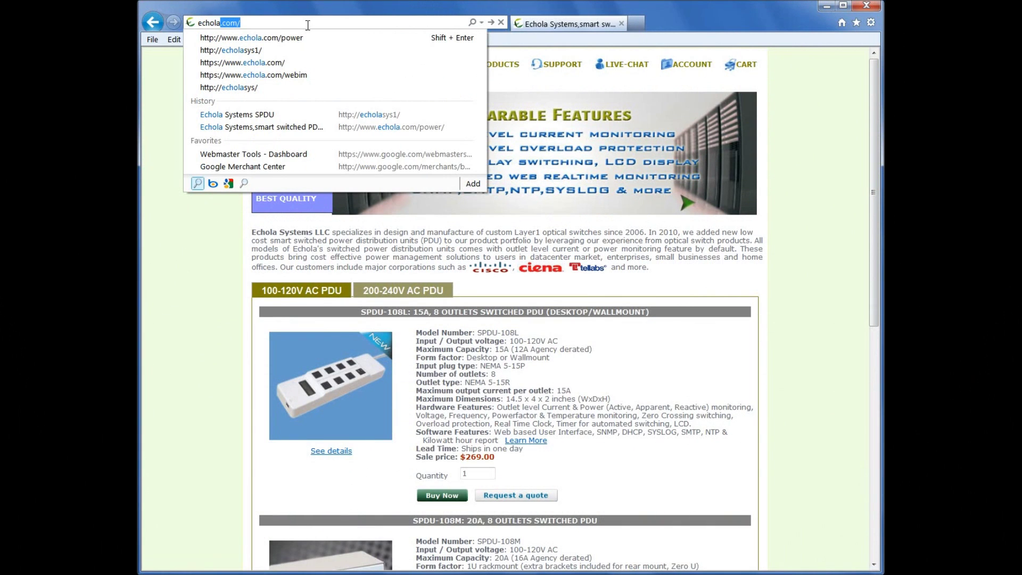
key(Down)
key(Down)
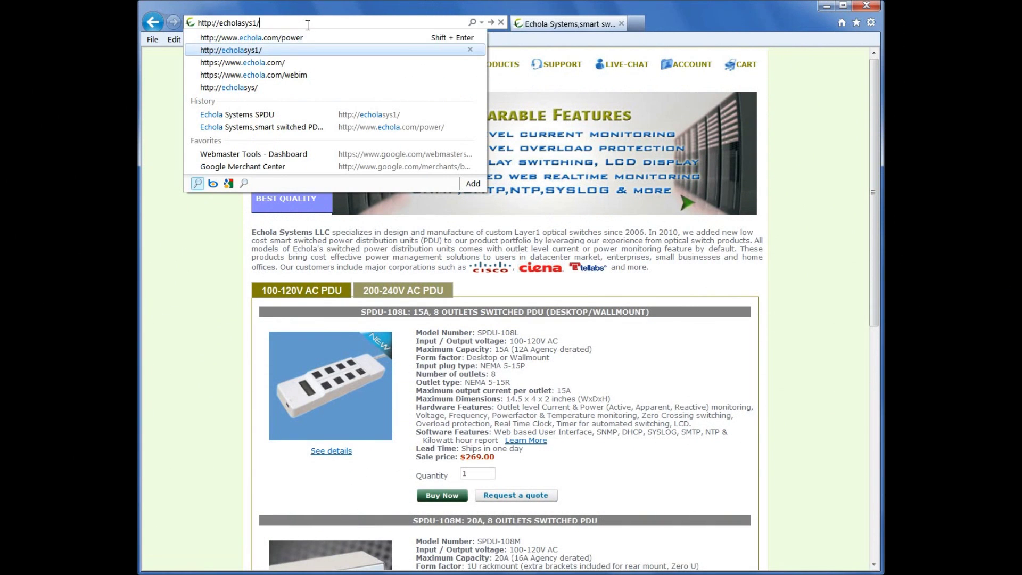
key(Return)
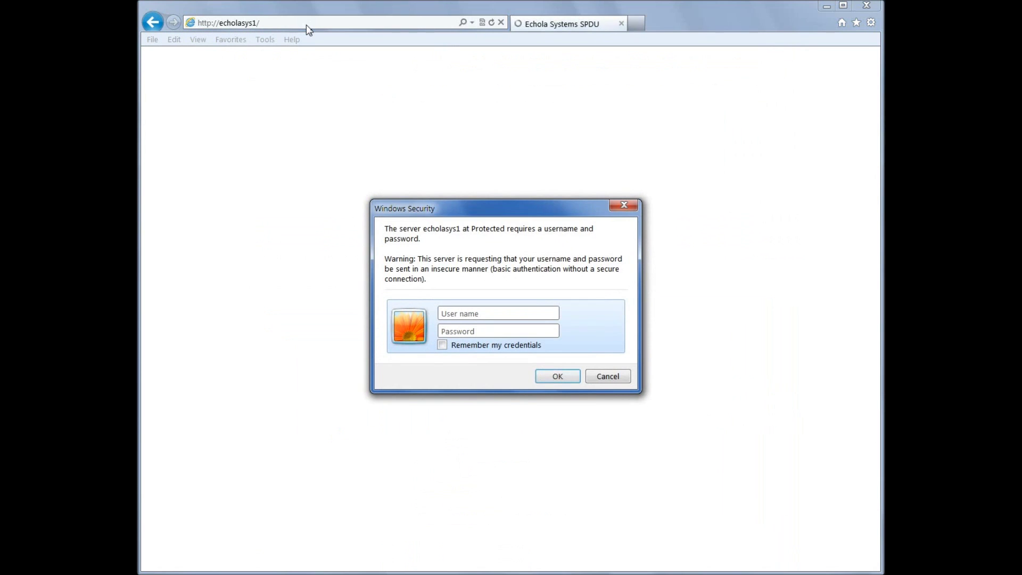
Sign in to the PDU with the admin user name and the account password
text(admi)
key(Tab)
text(admin)
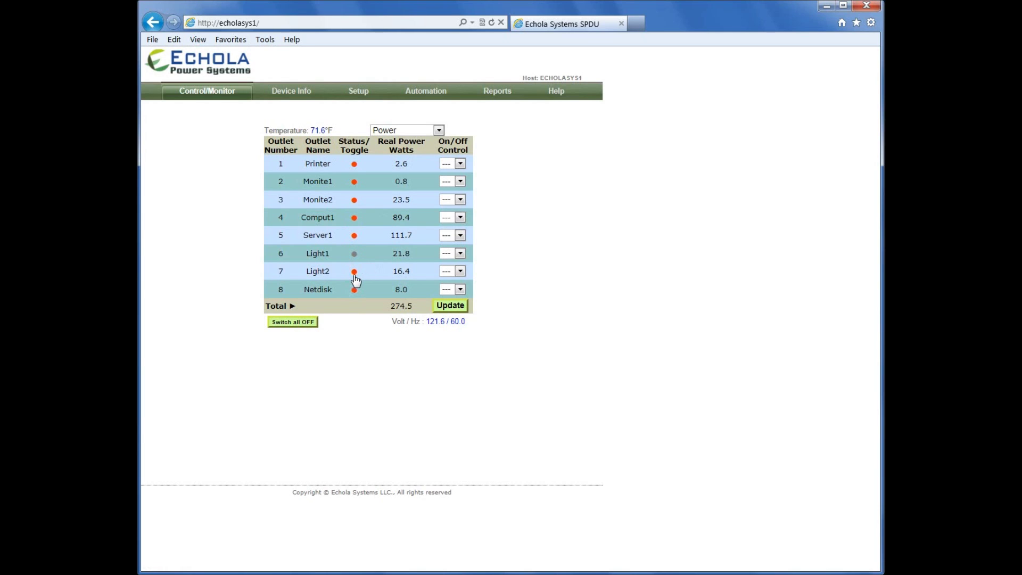
click(354, 255)
click(356, 270)
Set Light1 and Light2 (outlets 6 and 7) to Off and apply the change
click(460, 272)
click(460, 271)
click(461, 254)
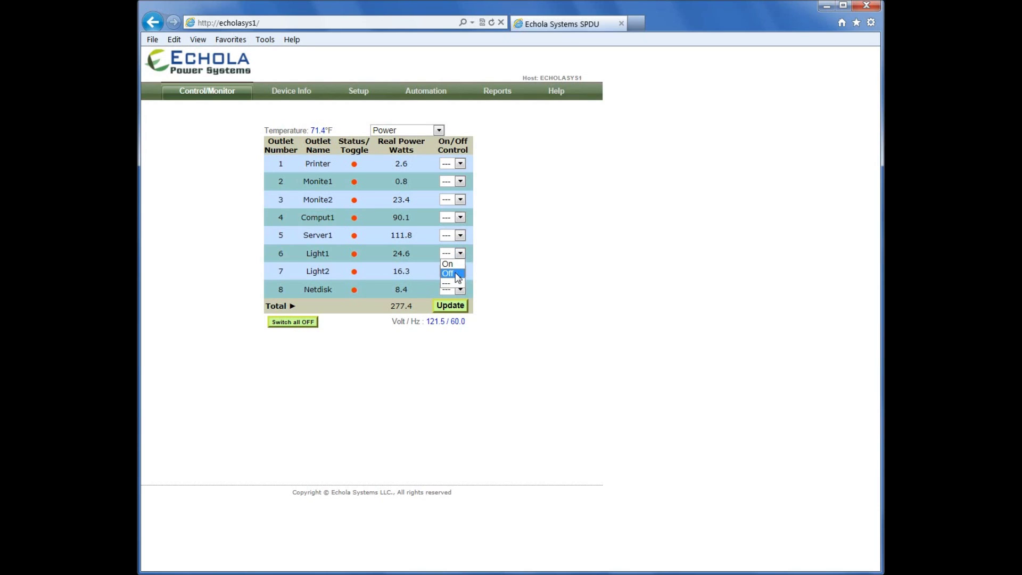
click(458, 273)
click(459, 272)
click(450, 291)
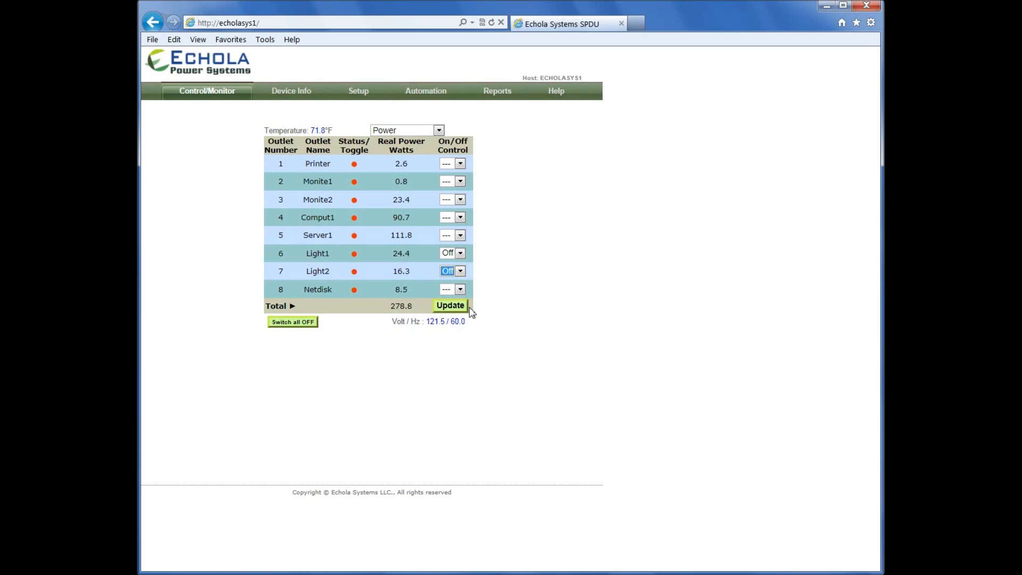
click(453, 307)
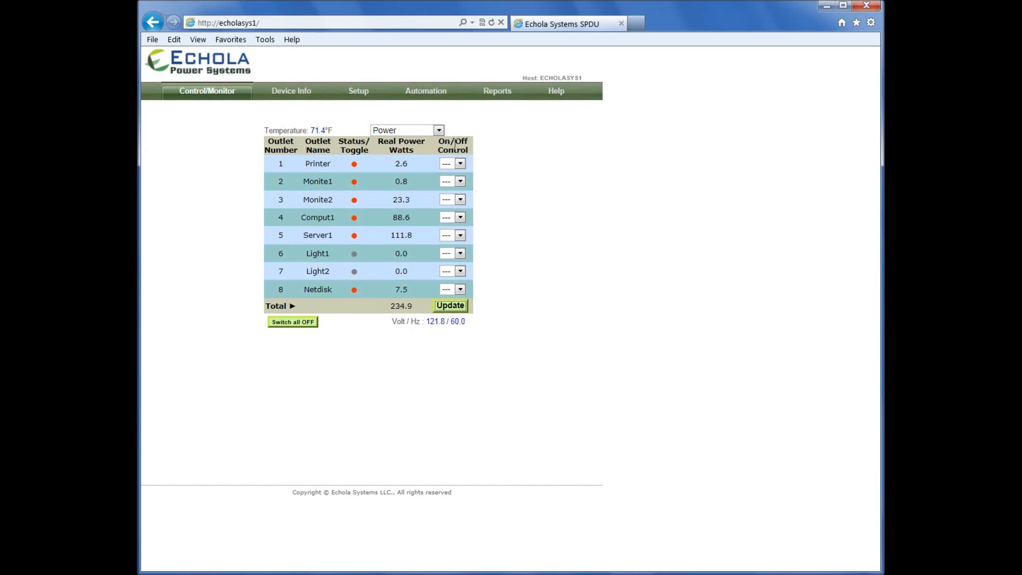
click(439, 131)
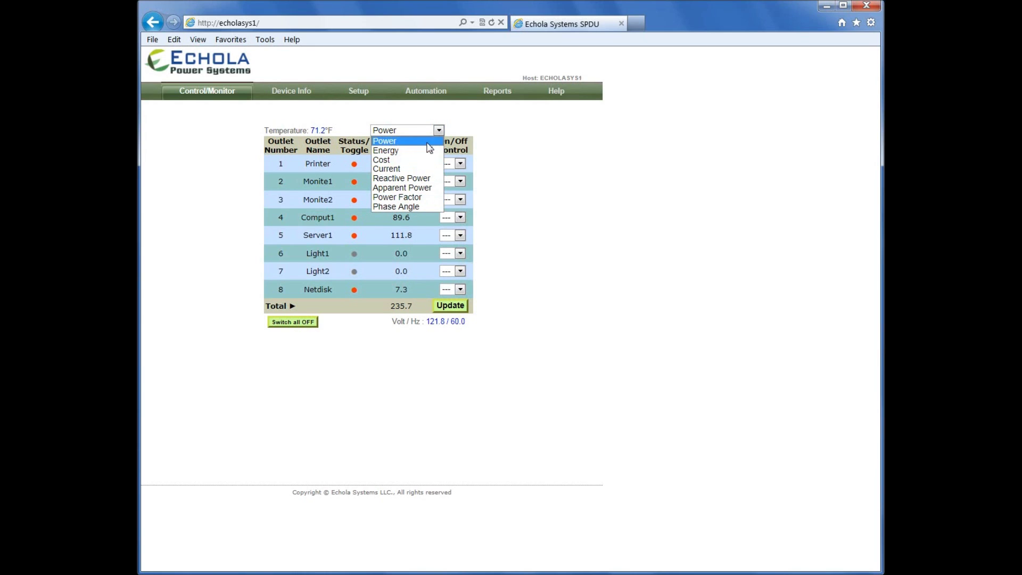
Switch the outlet table from Real Power Watts to Accu. Energy Watt Hours readings
click(438, 131)
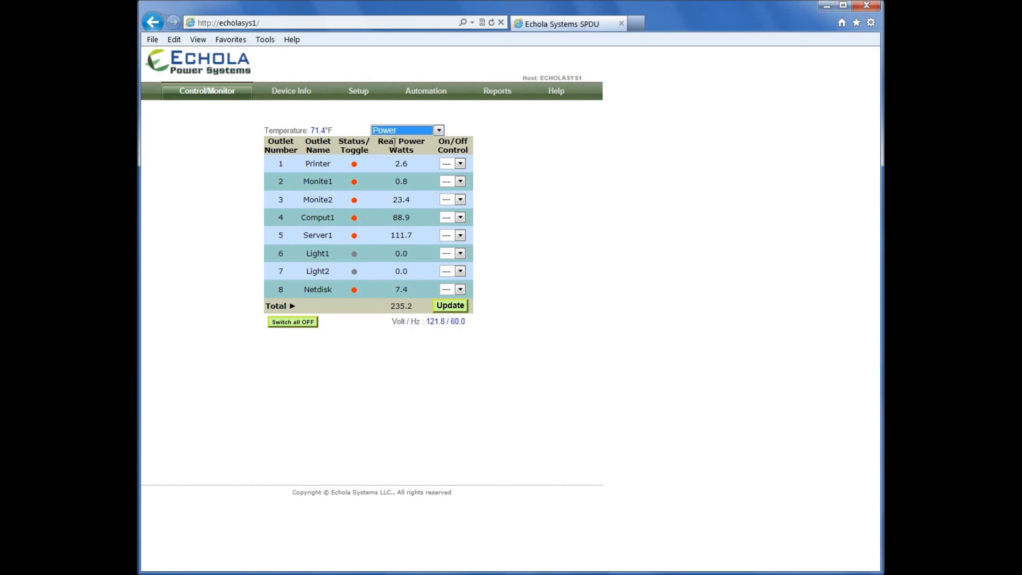
drag(379, 141, 406, 164)
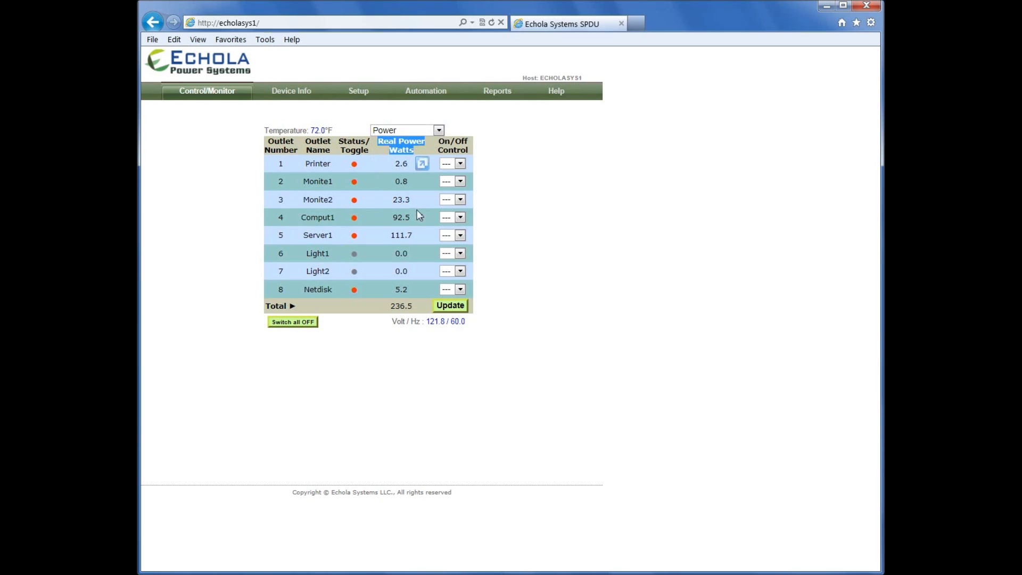
click(439, 131)
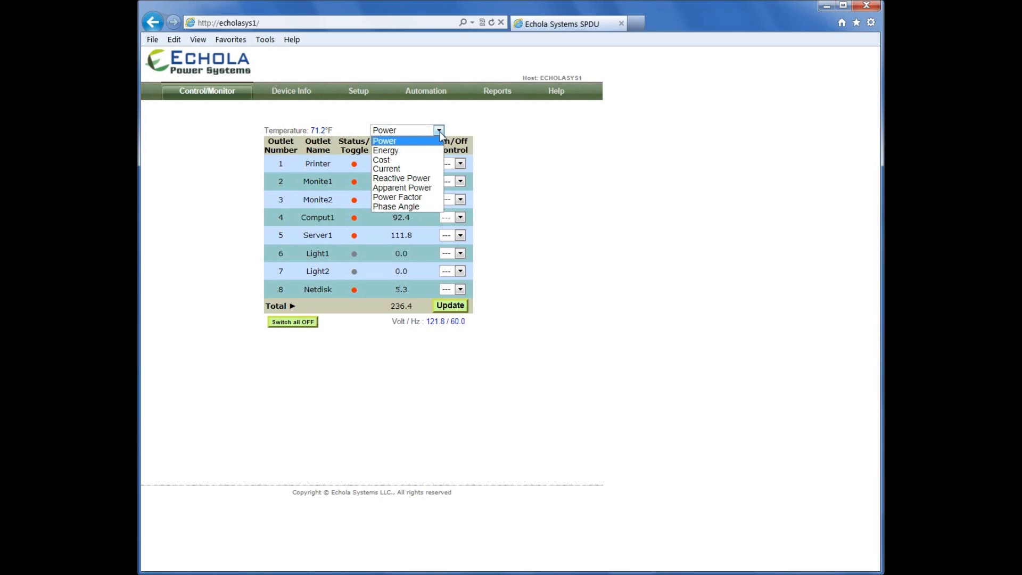
click(398, 152)
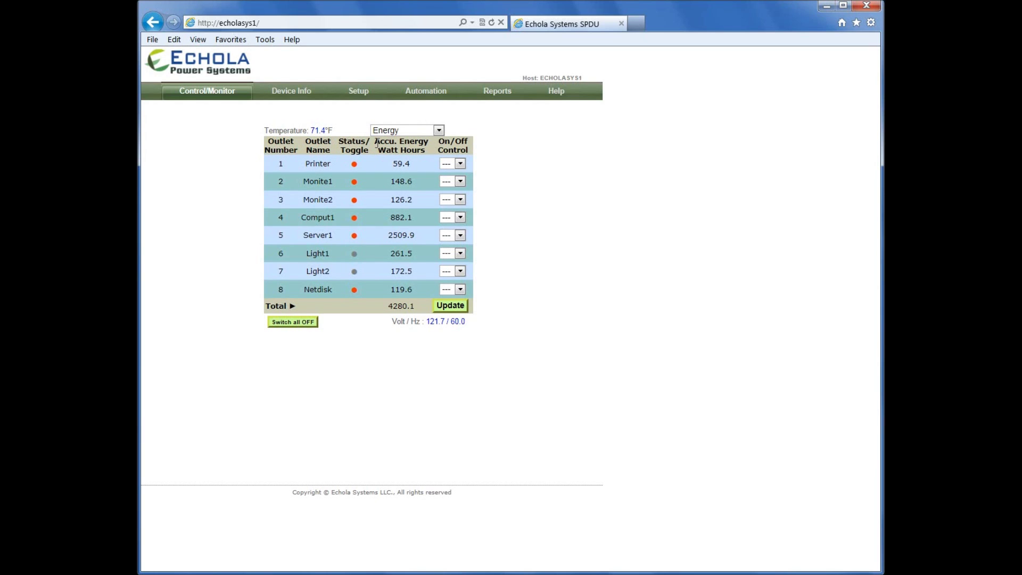
drag(377, 143, 416, 150)
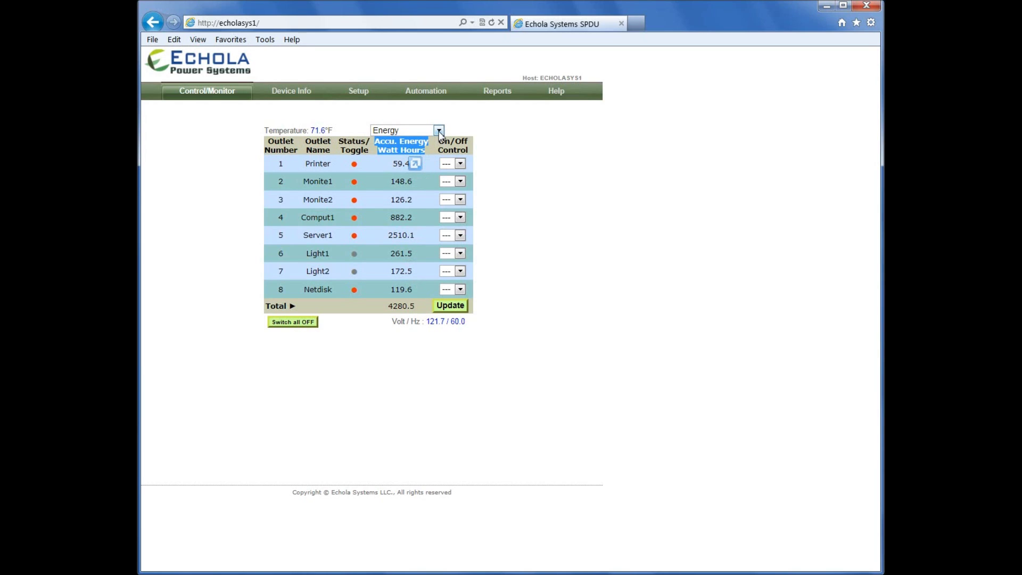
click(439, 131)
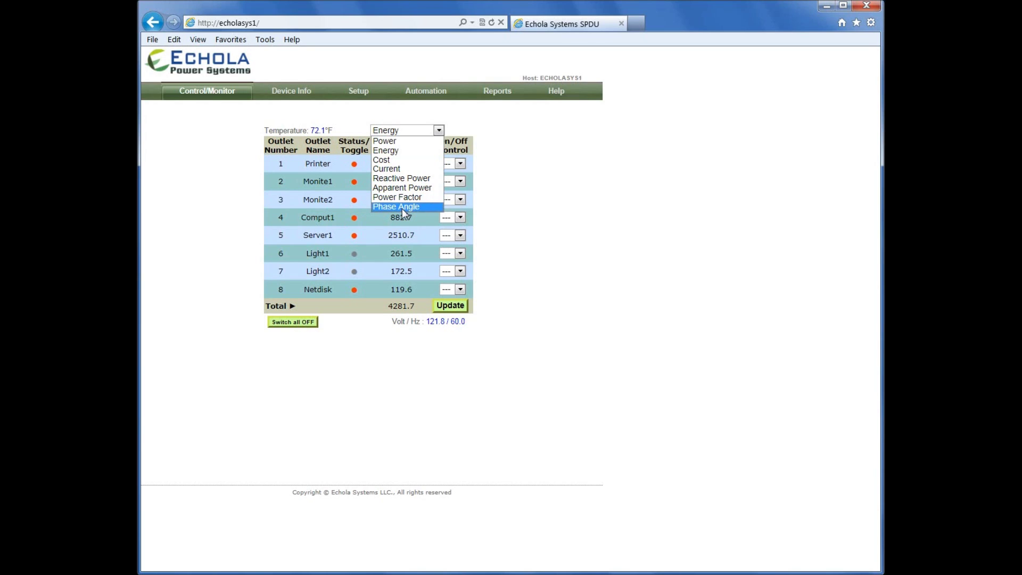
click(464, 122)
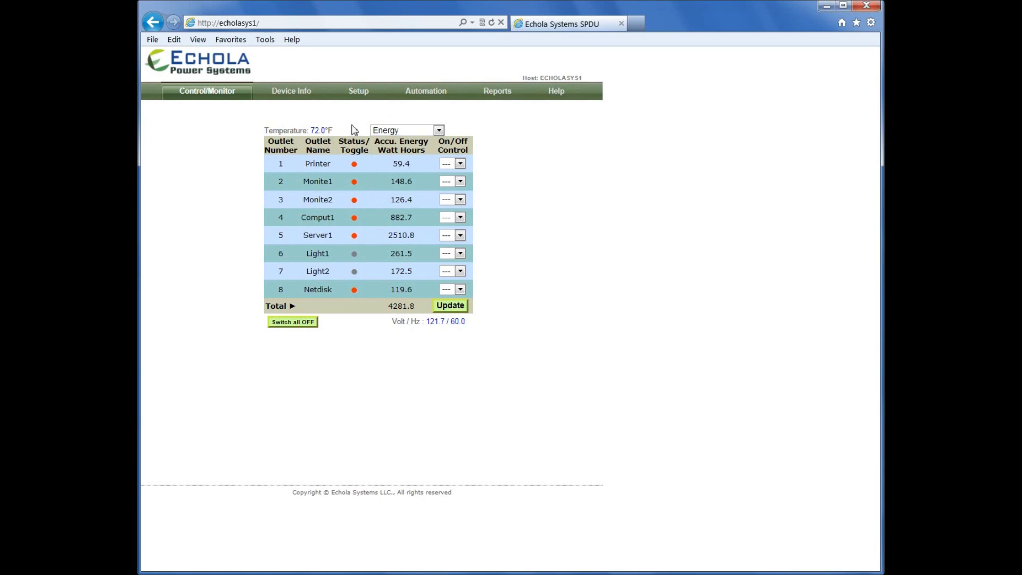
drag(337, 130, 292, 132)
drag(392, 321, 458, 337)
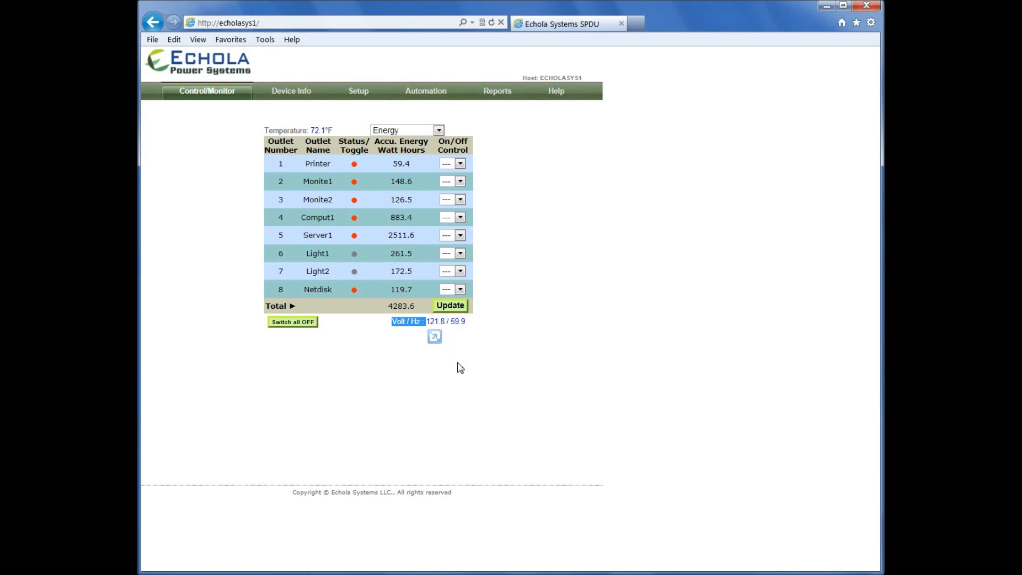
click(421, 94)
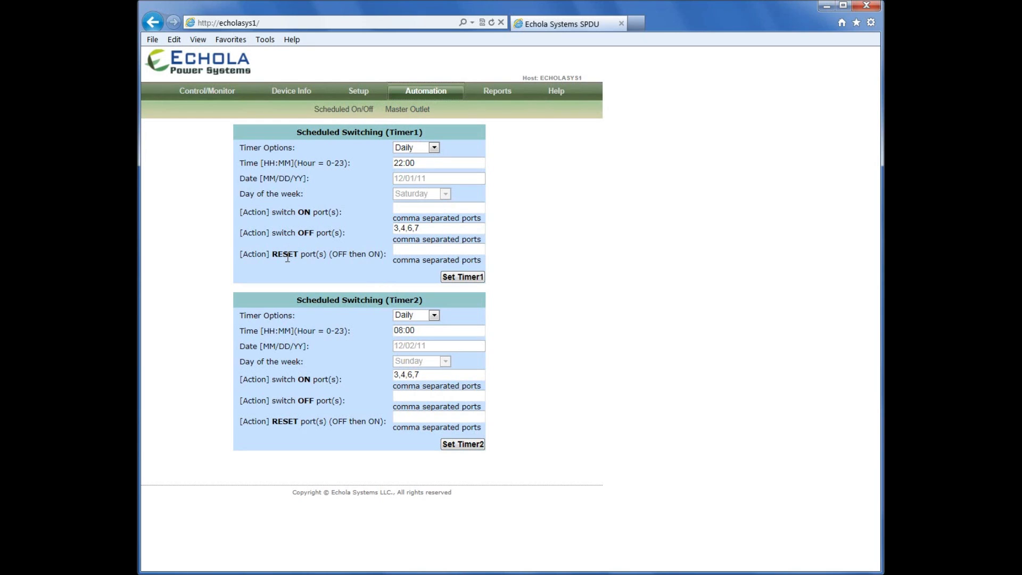
Review the daily timers: ports 3,4,6,7 off at 22:00 and on at 08:00
click(434, 148)
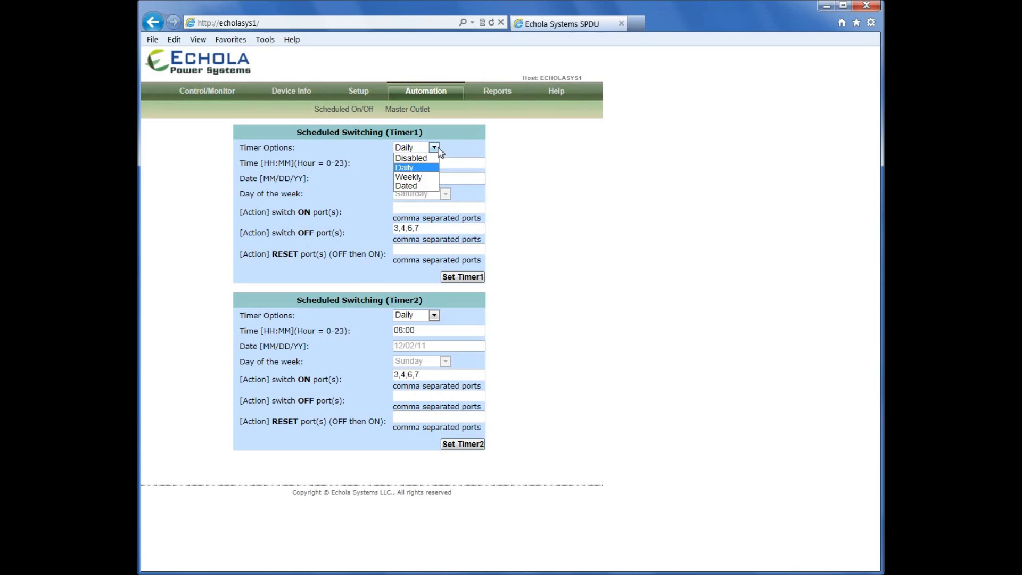
click(423, 167)
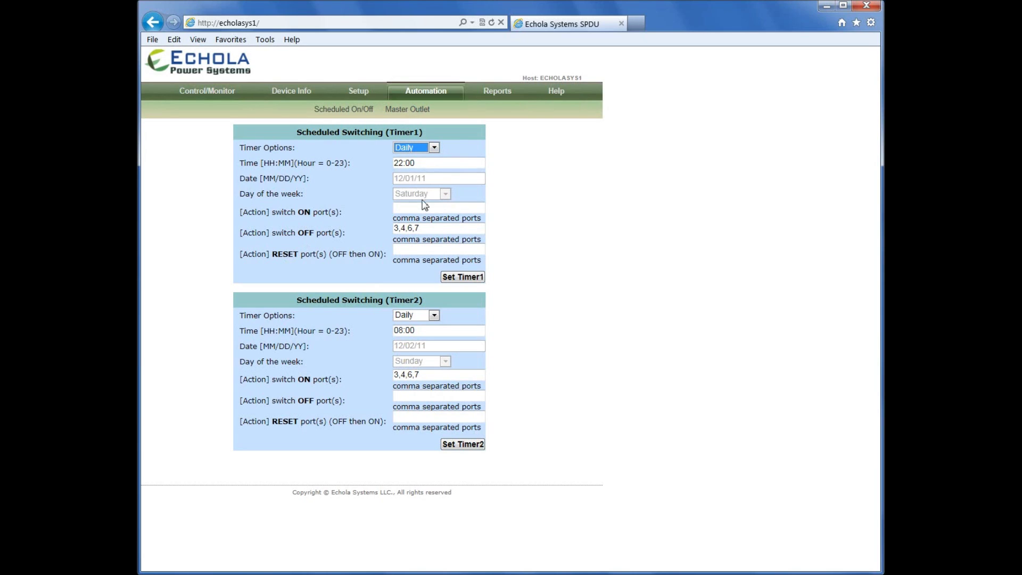
click(419, 229)
drag(419, 229, 394, 228)
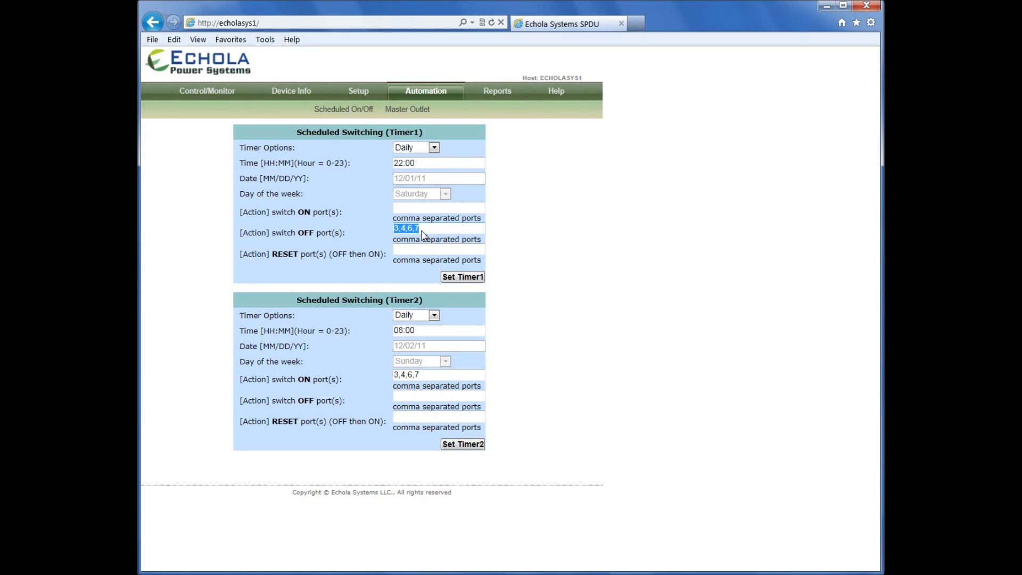
drag(418, 164, 394, 167)
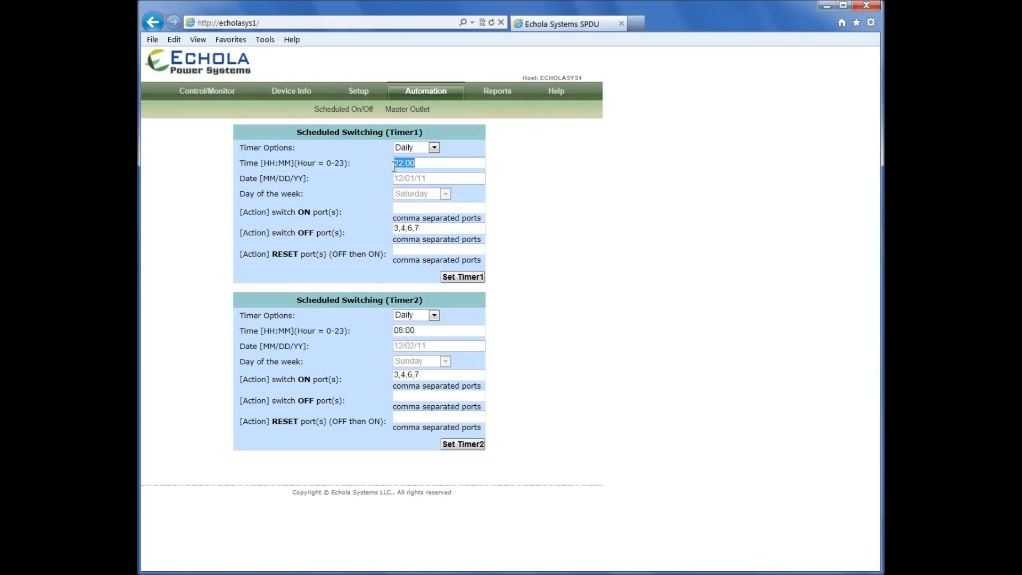
drag(416, 329, 392, 329)
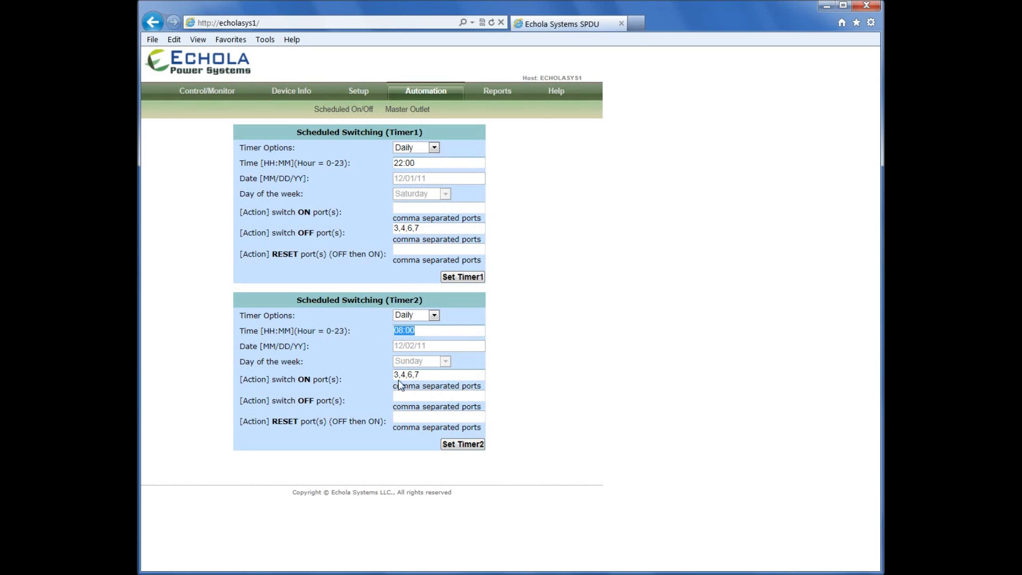
drag(401, 384, 409, 379)
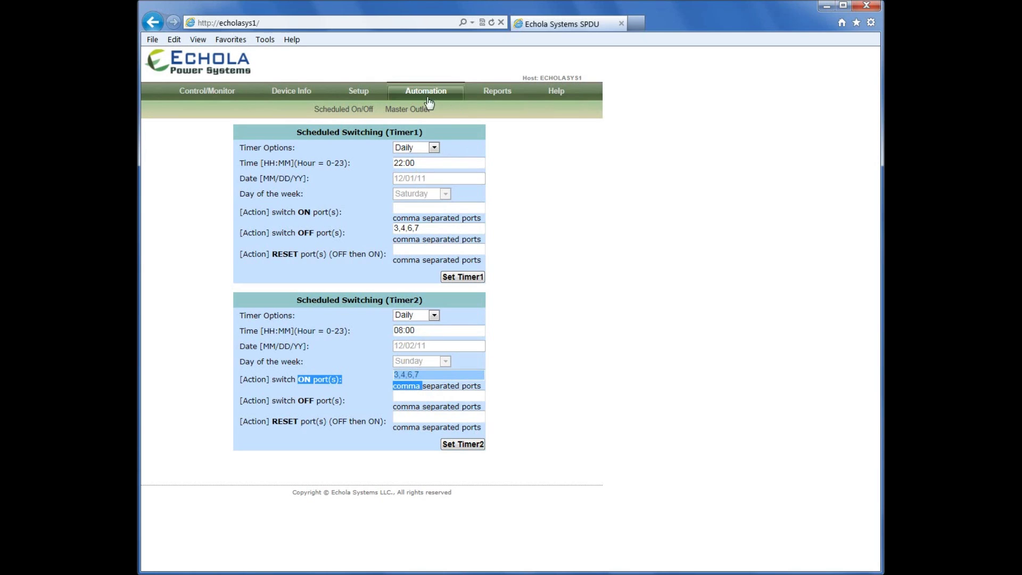
Open Master Outlet settings and review master outlet 5 controlling outlets 1, 3 and 8
click(409, 110)
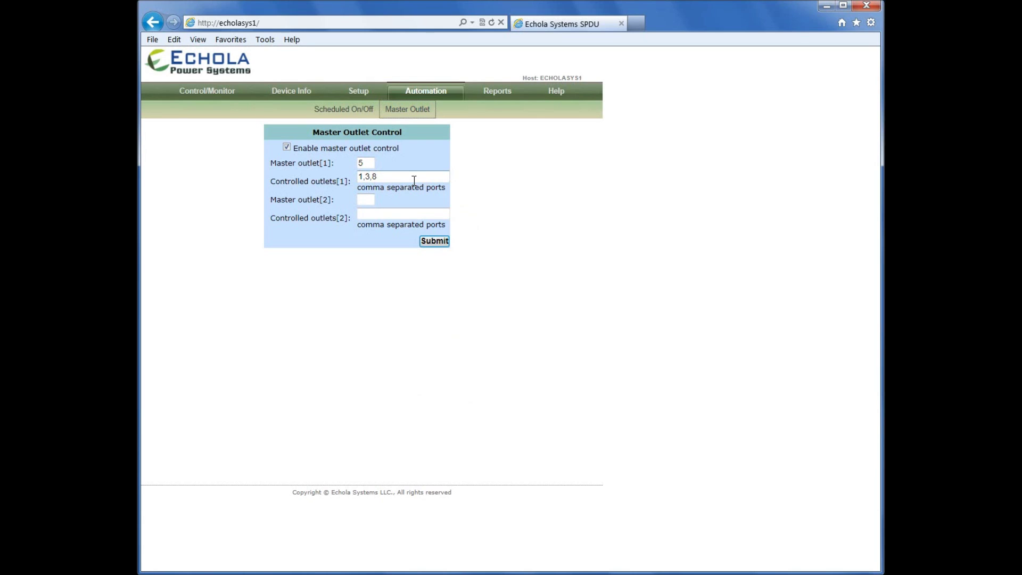
double_click(364, 163)
drag(396, 177, 360, 187)
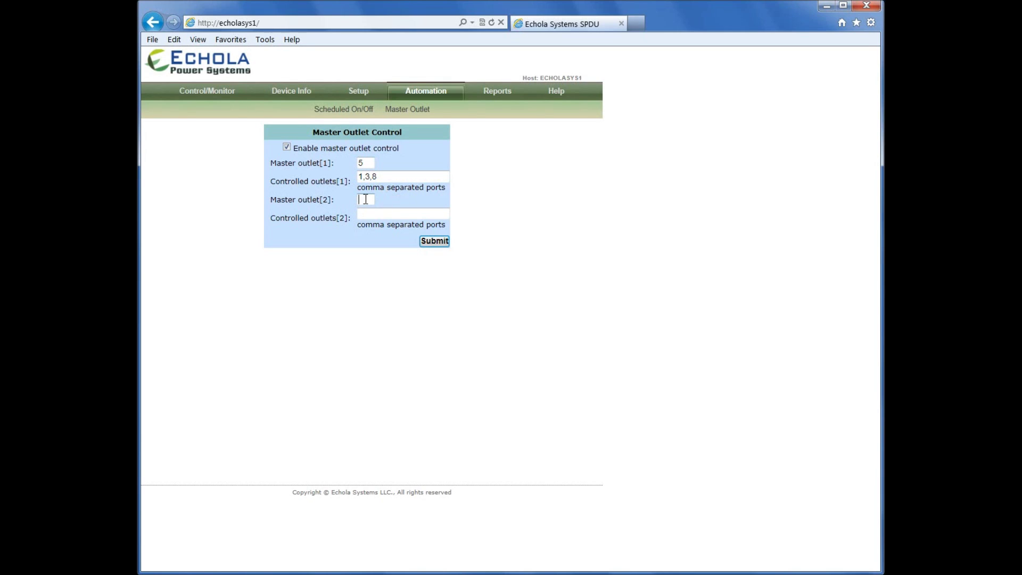
click(380, 176)
click(366, 213)
drag(332, 201, 414, 162)
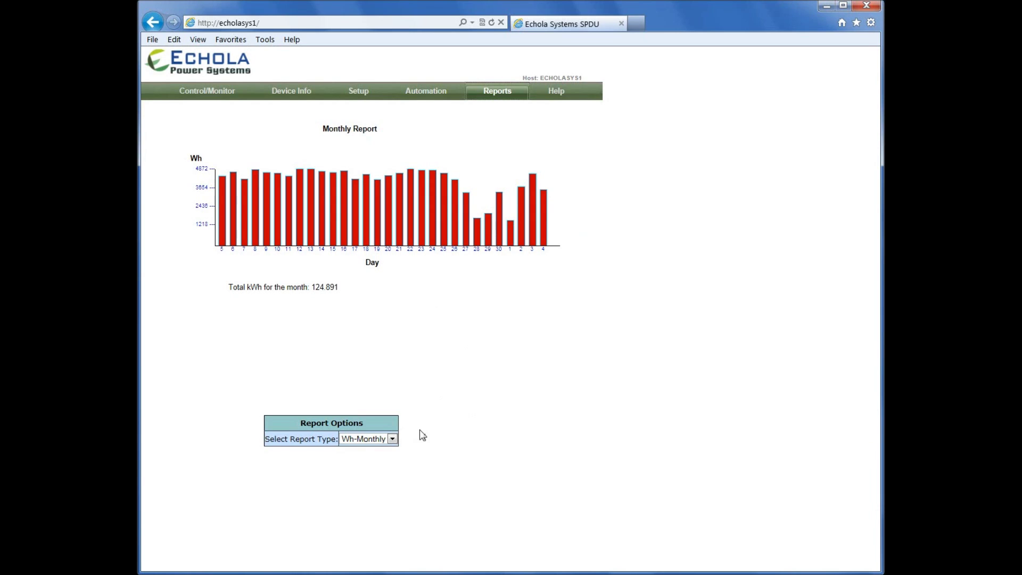
Switch from the 124.891 kWh monthly report to the Wh-Daily hourly energy chart
click(392, 440)
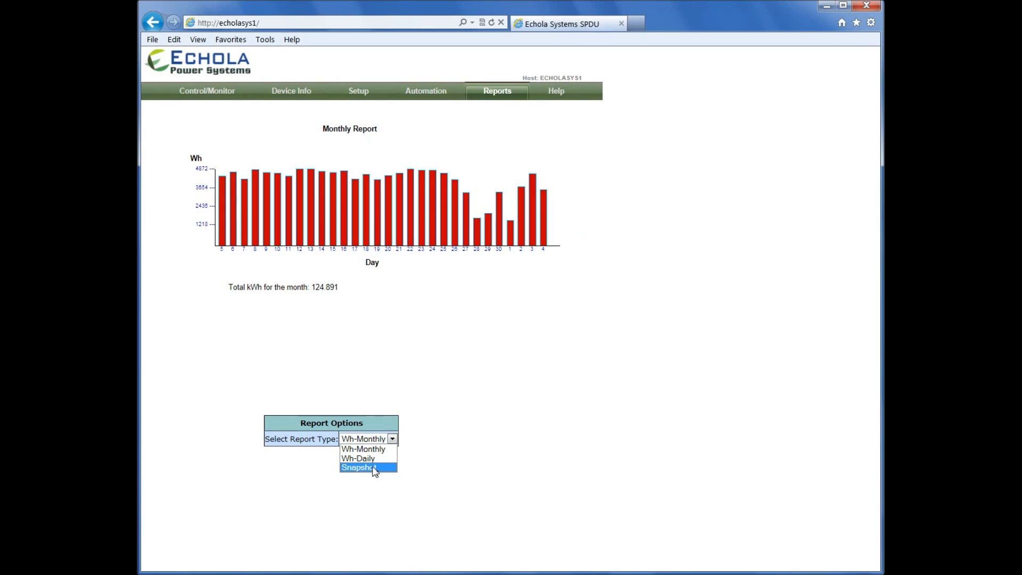
click(436, 431)
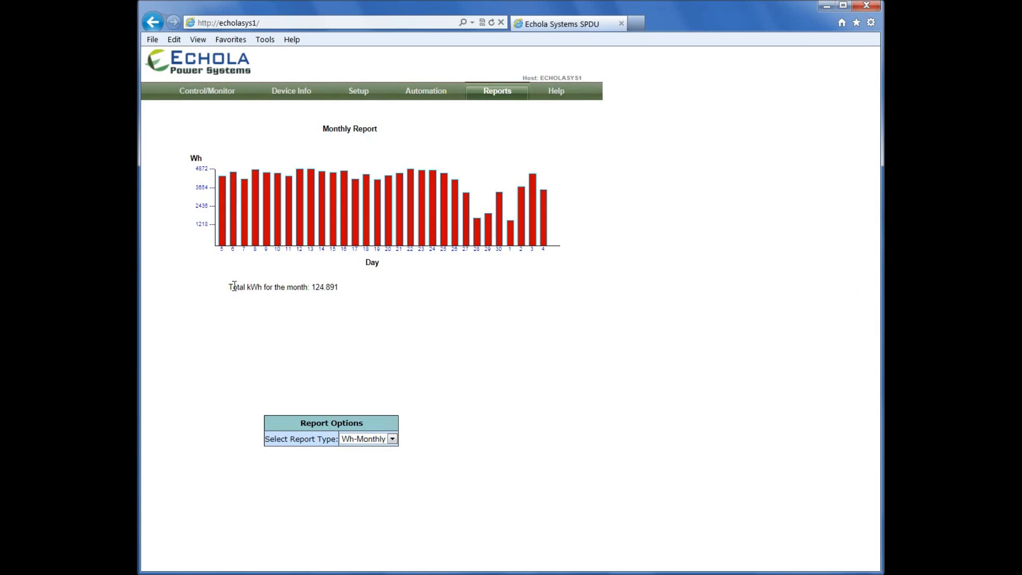
drag(229, 287, 339, 290)
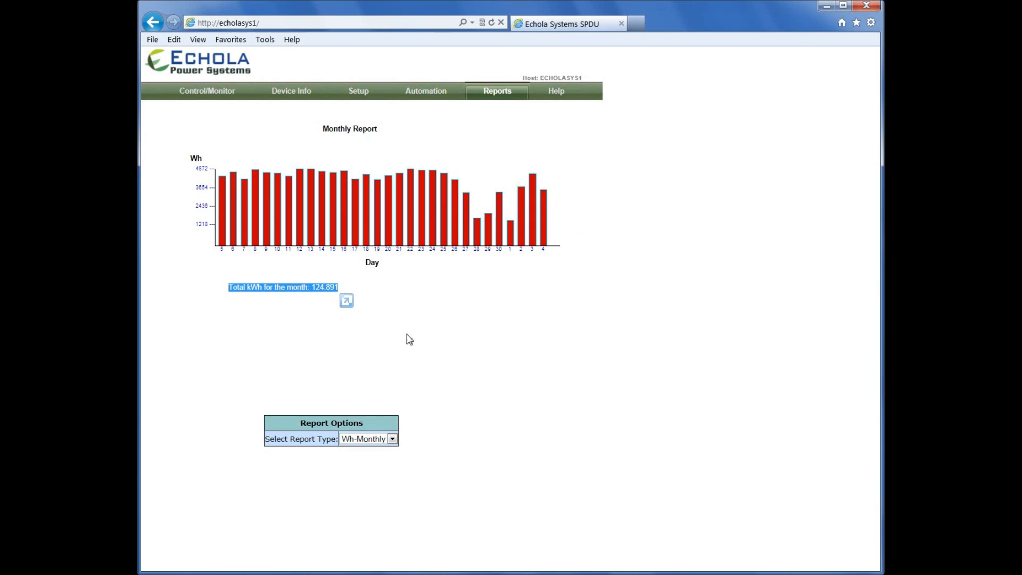
click(394, 440)
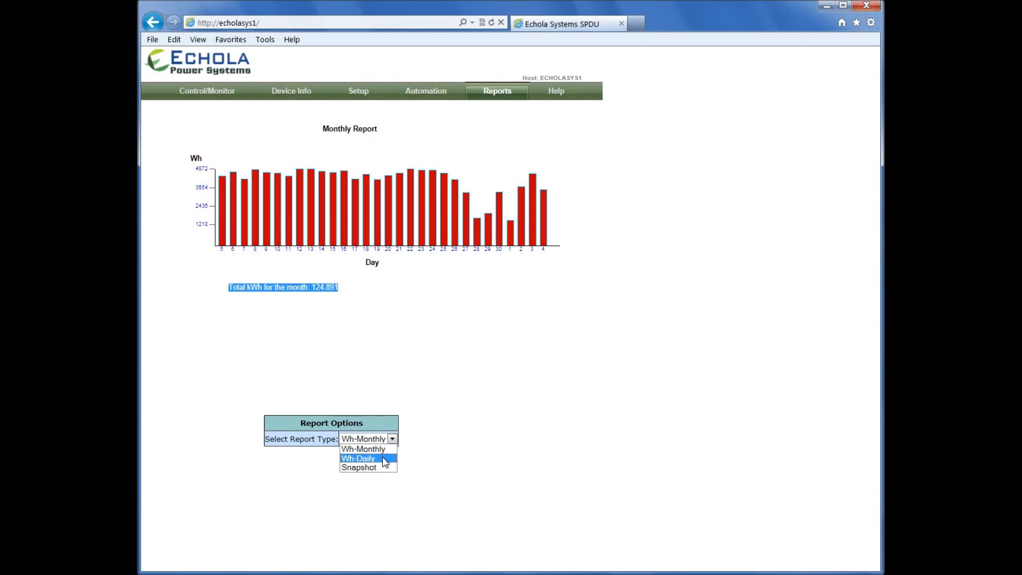
click(384, 456)
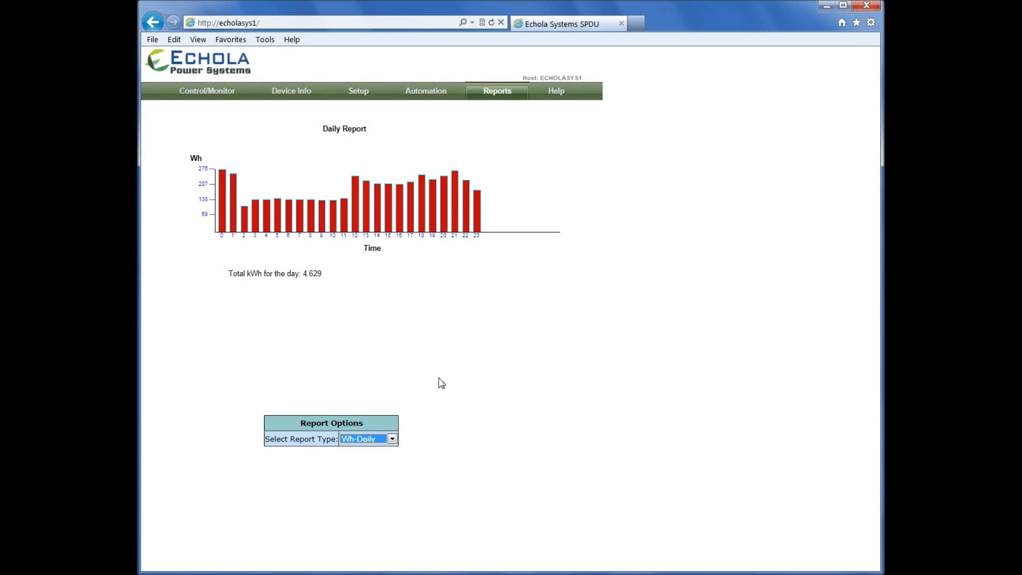
click(392, 439)
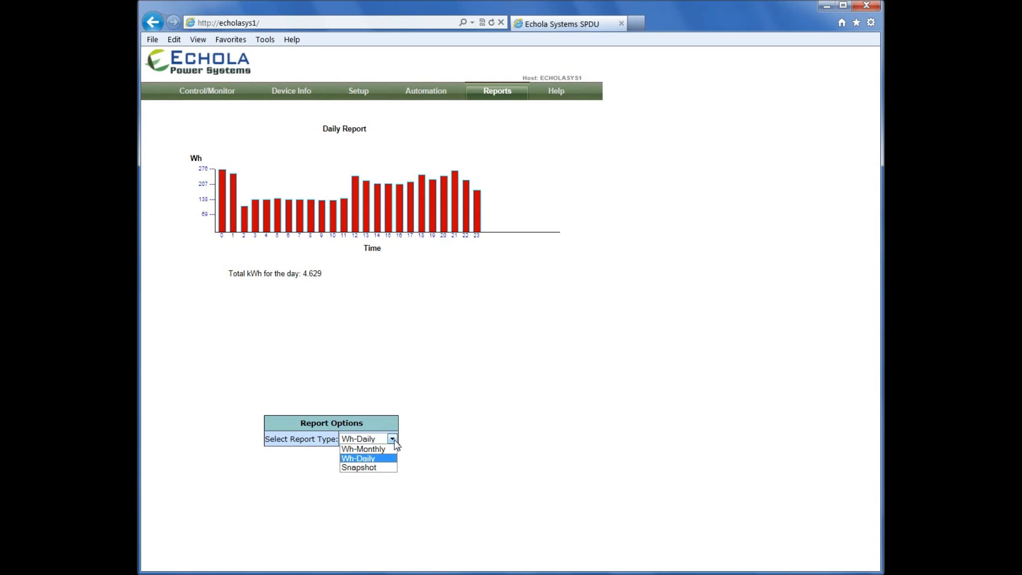
Show the Snapshot report and review its captured CSV data in a new window
click(383, 470)
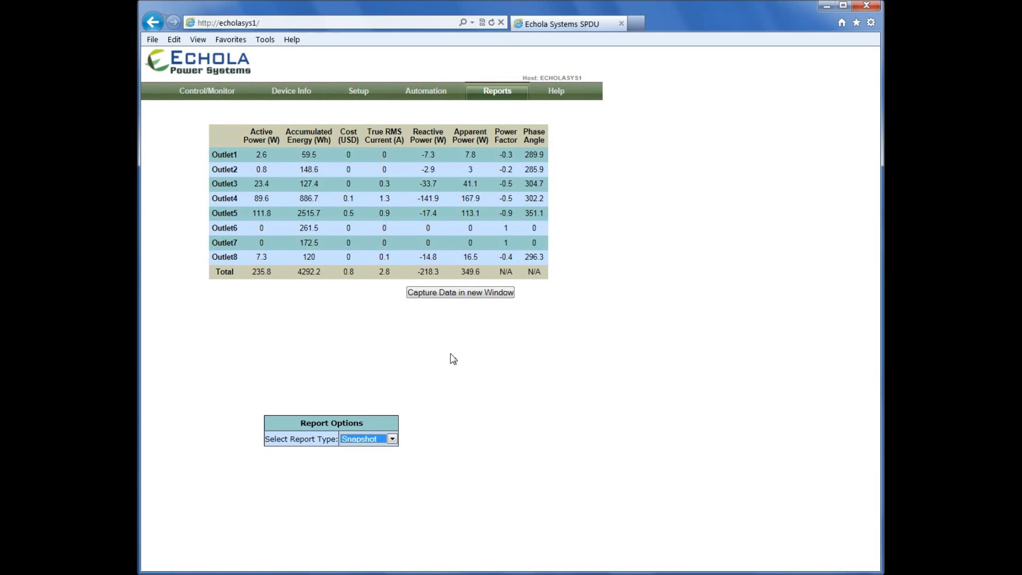
click(484, 297)
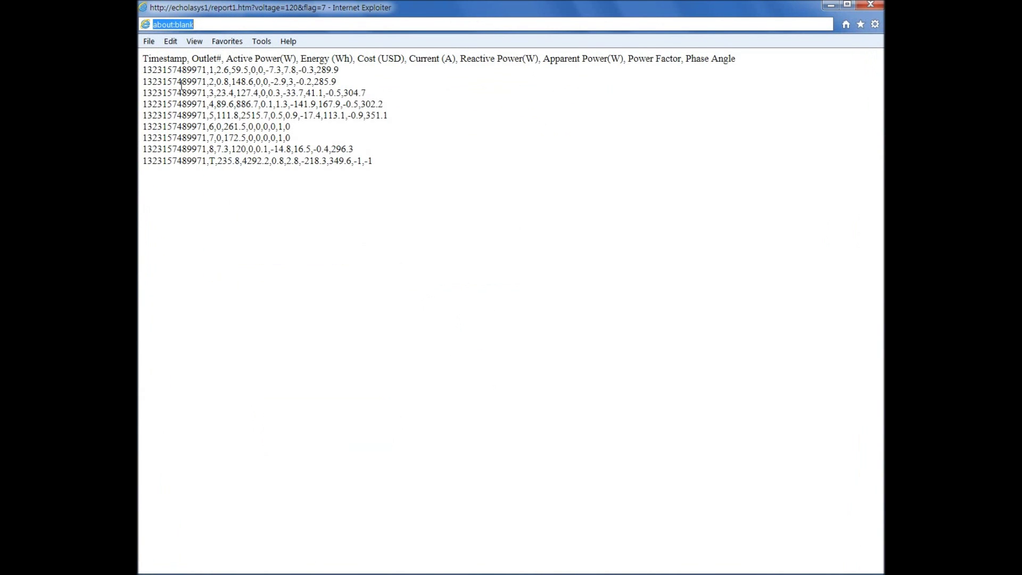
drag(144, 59, 388, 169)
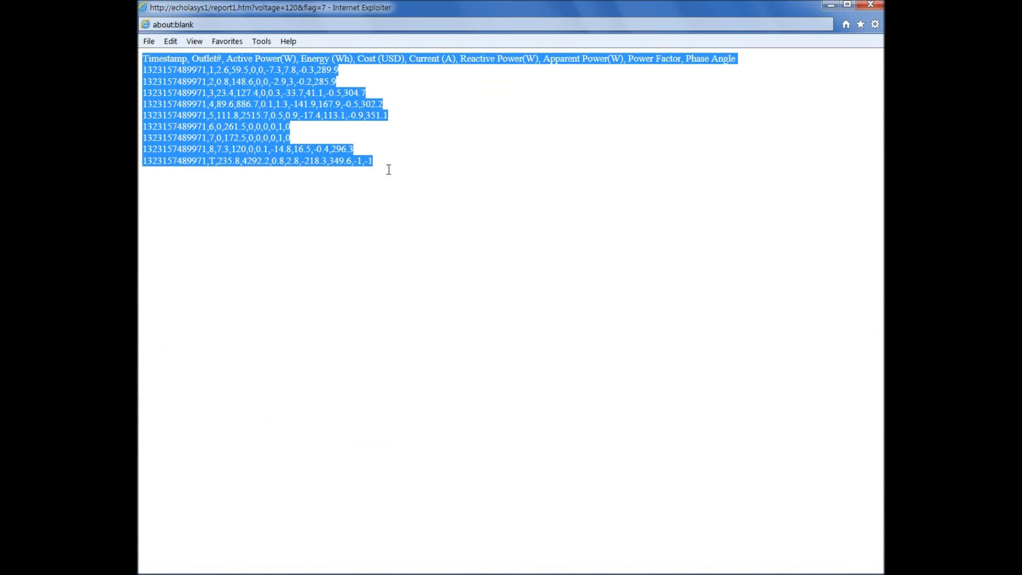
click(409, 147)
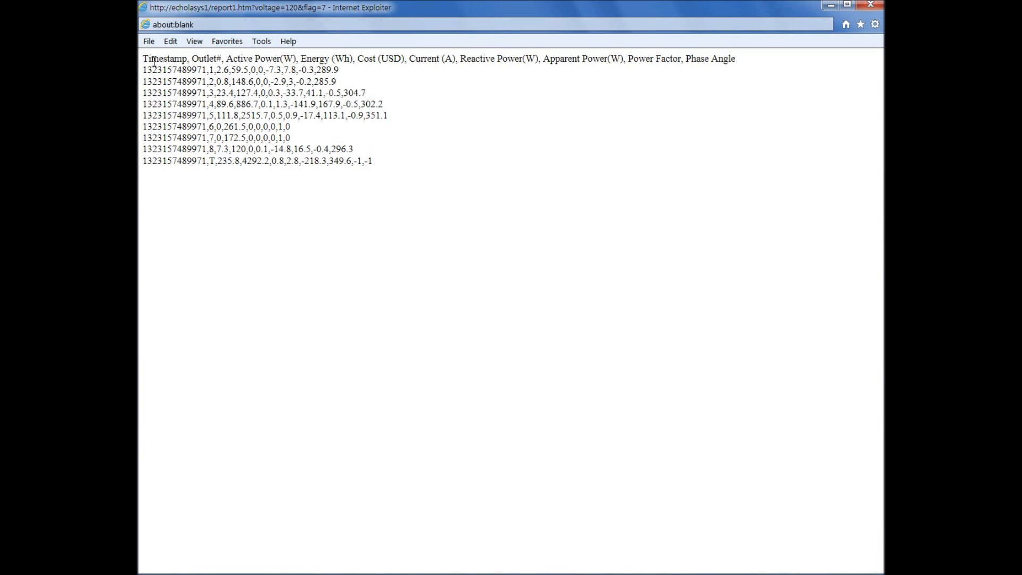
click(152, 45)
click(152, 44)
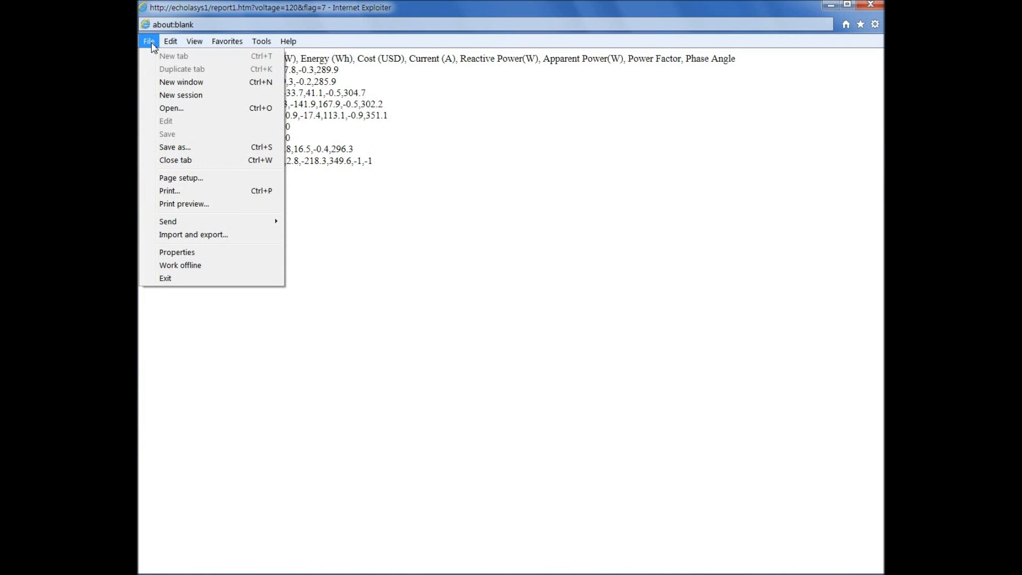
click(255, 152)
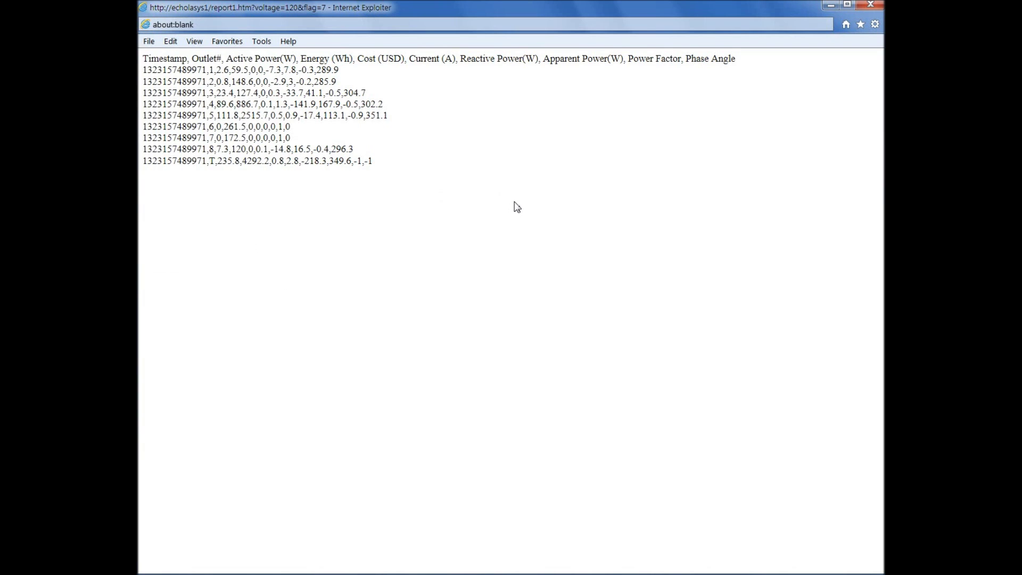
Close the captured report window and view the Network and Clock setup pages
click(870, 5)
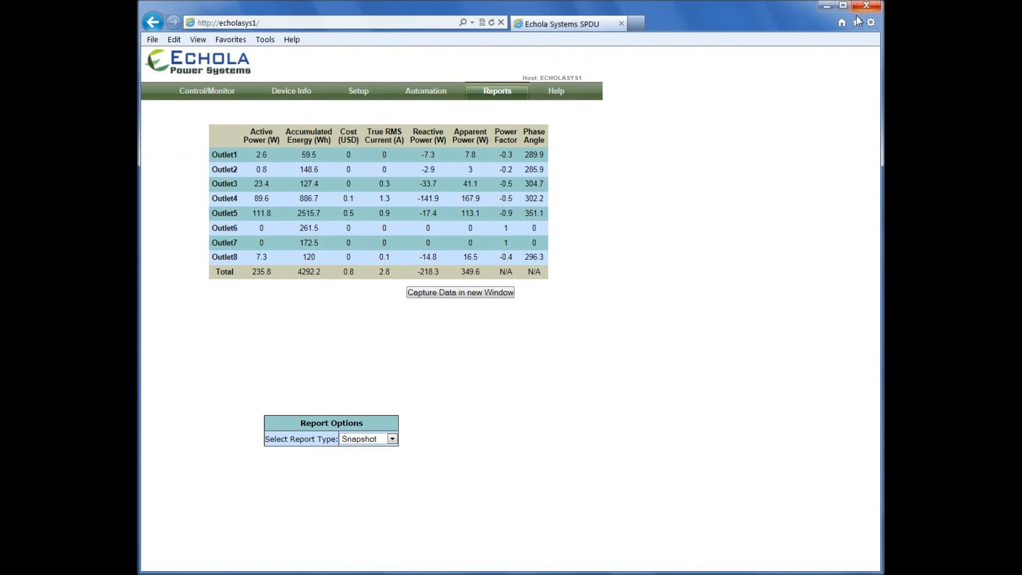
mouse_move(375, 97)
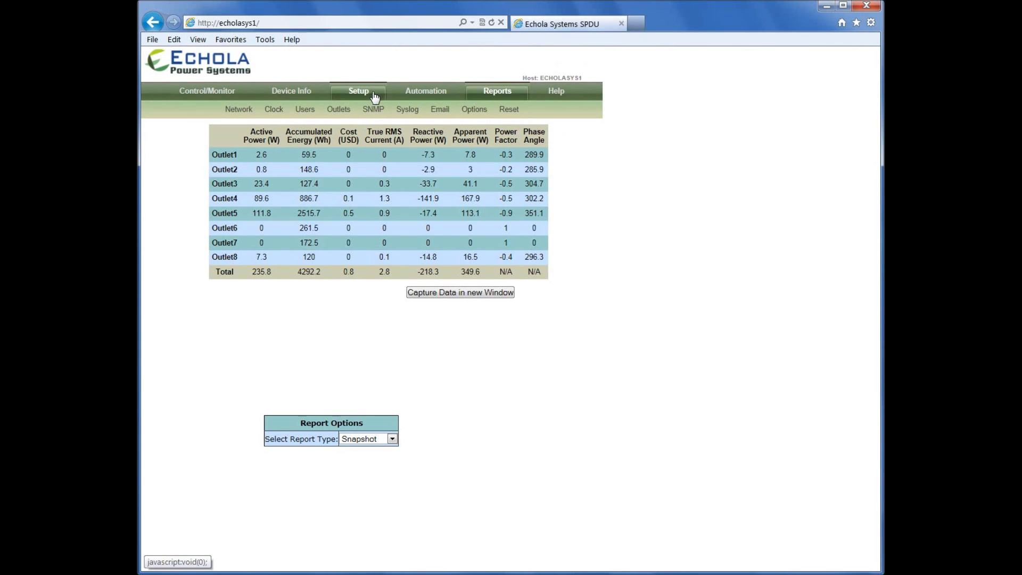
click(366, 100)
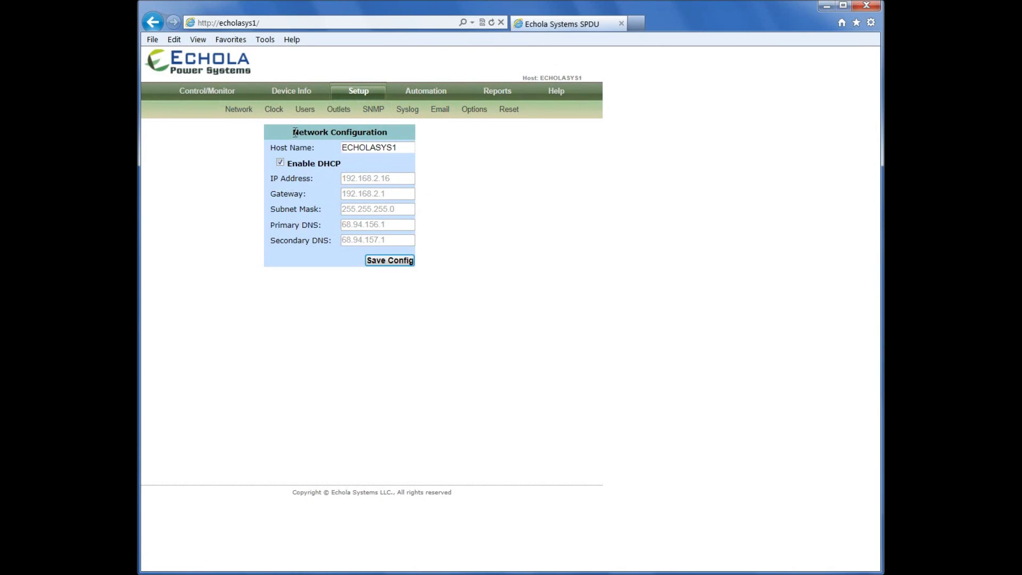
click(272, 111)
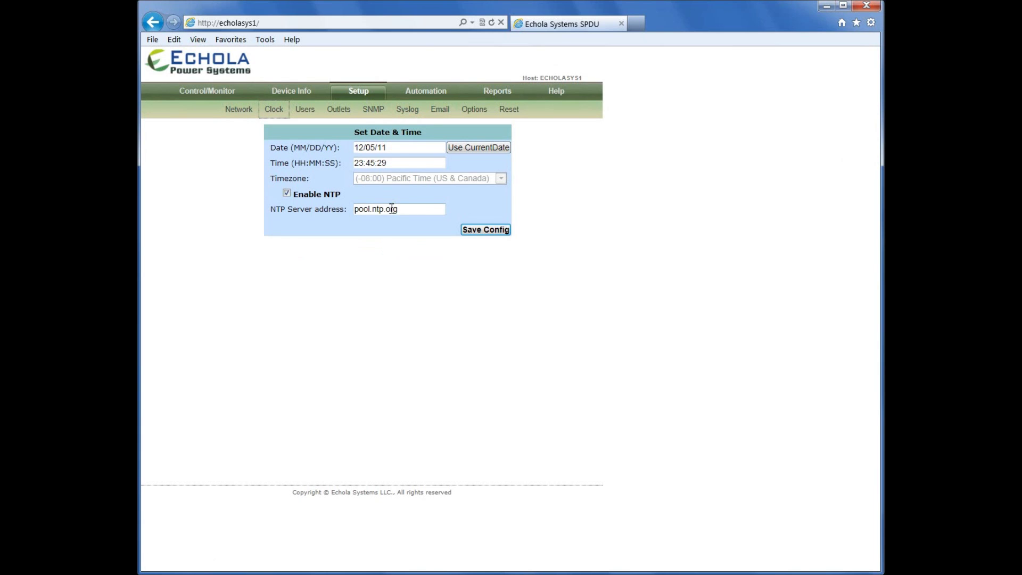
click(395, 148)
click(448, 128)
drag(293, 194, 330, 208)
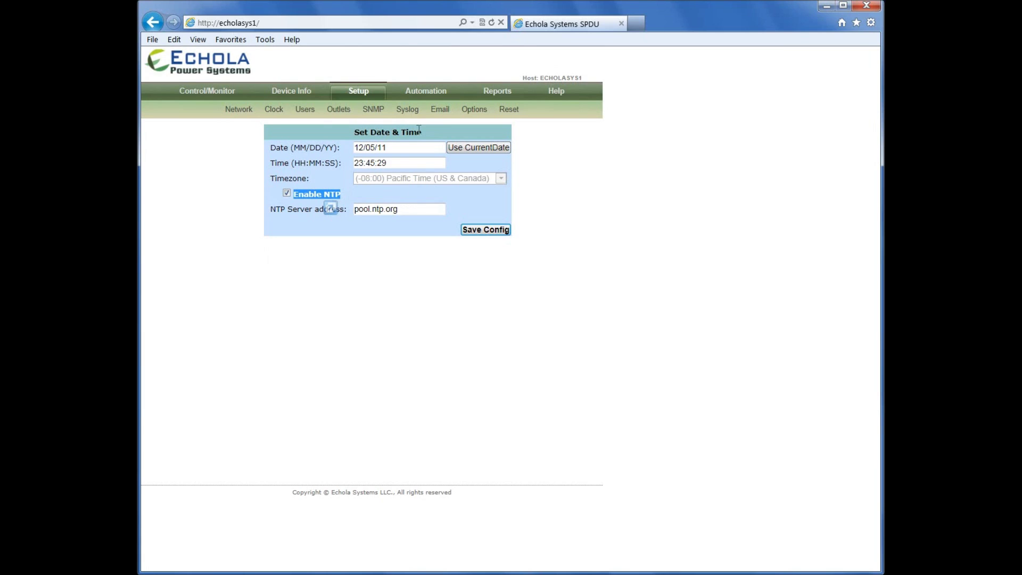
Browse the Users, SNMP and Syslog pages, ending on Email Notification settings
click(307, 116)
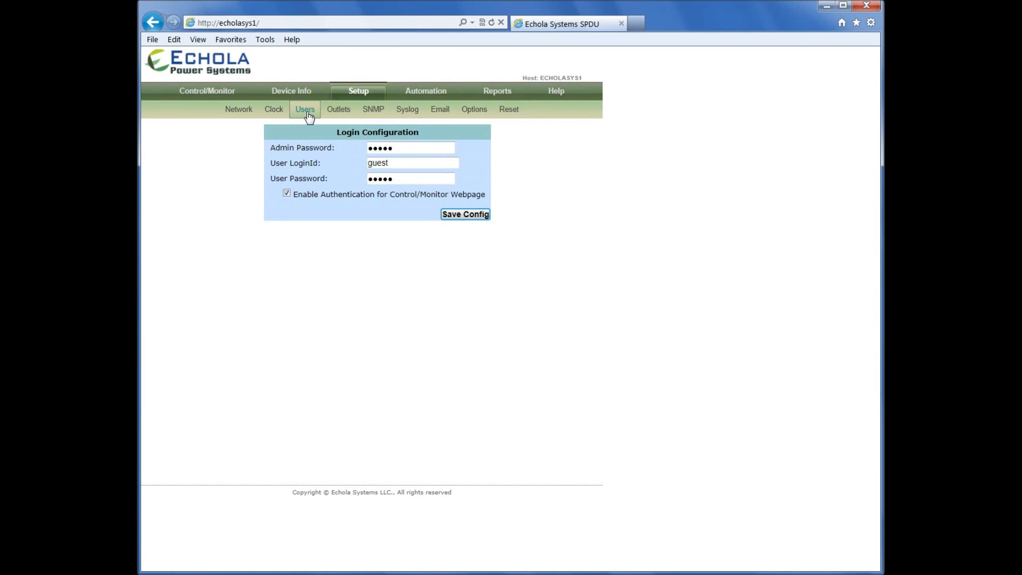
click(368, 113)
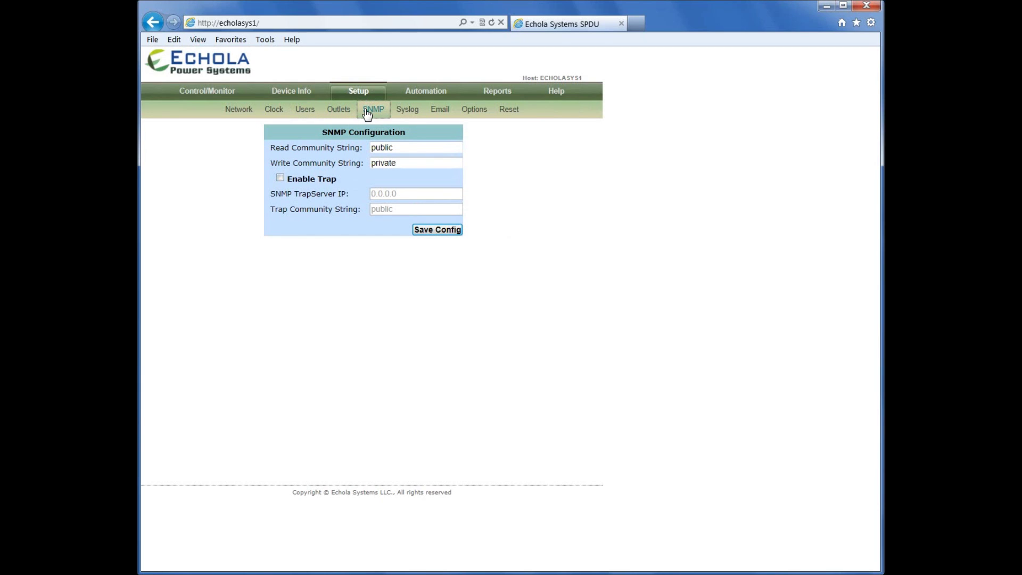
click(412, 116)
click(438, 115)
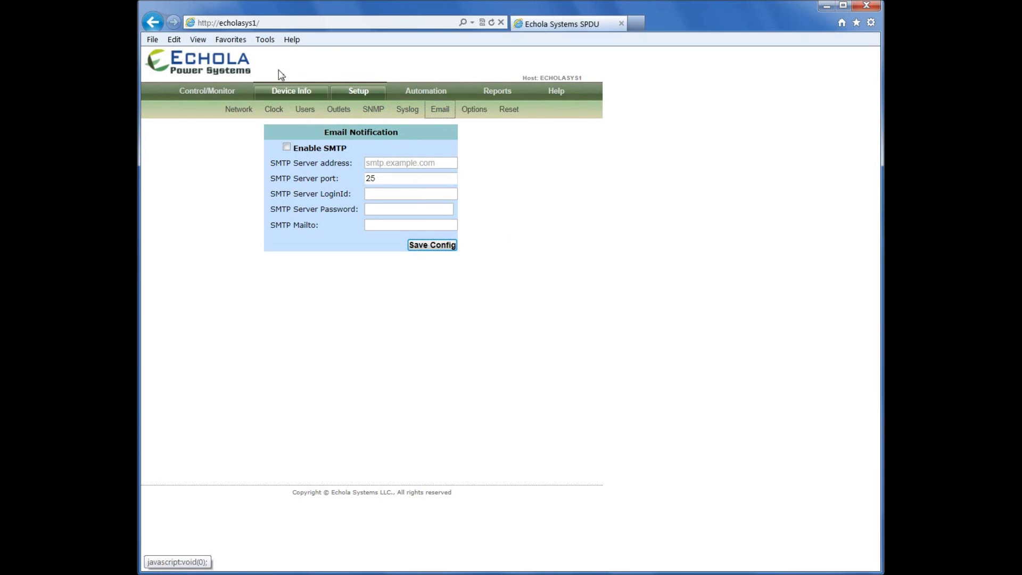
click(272, 24)
Load echola.com/power and scroll to the SPDU-108L and SPDU-108M listings
text(ech)
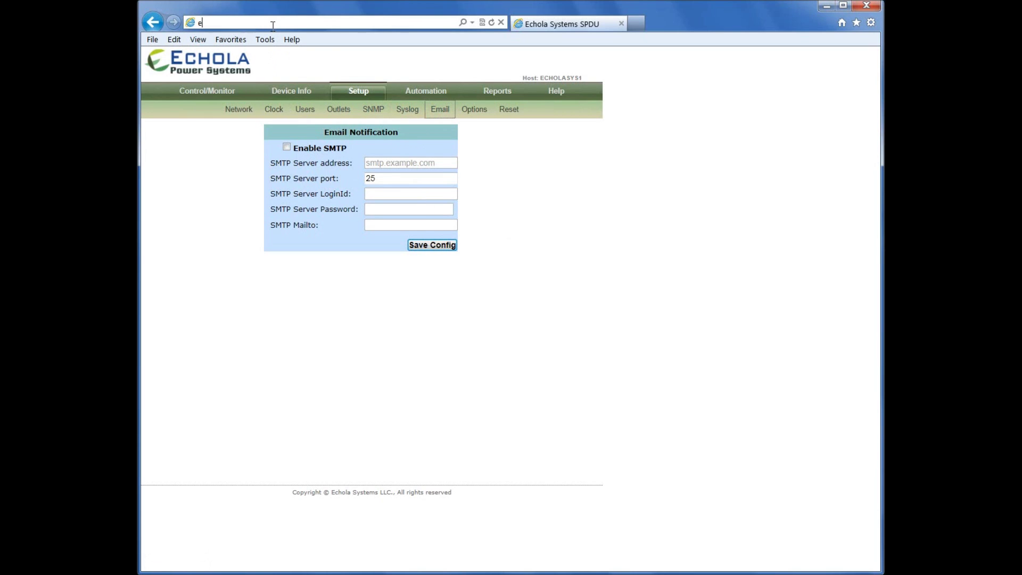
key(Down)
key(Down)
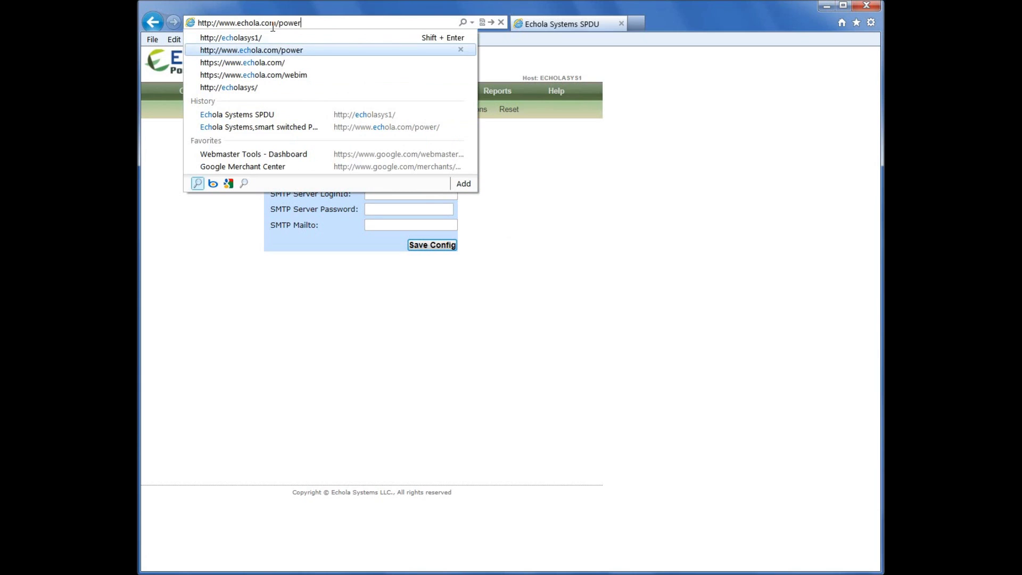
key(Return)
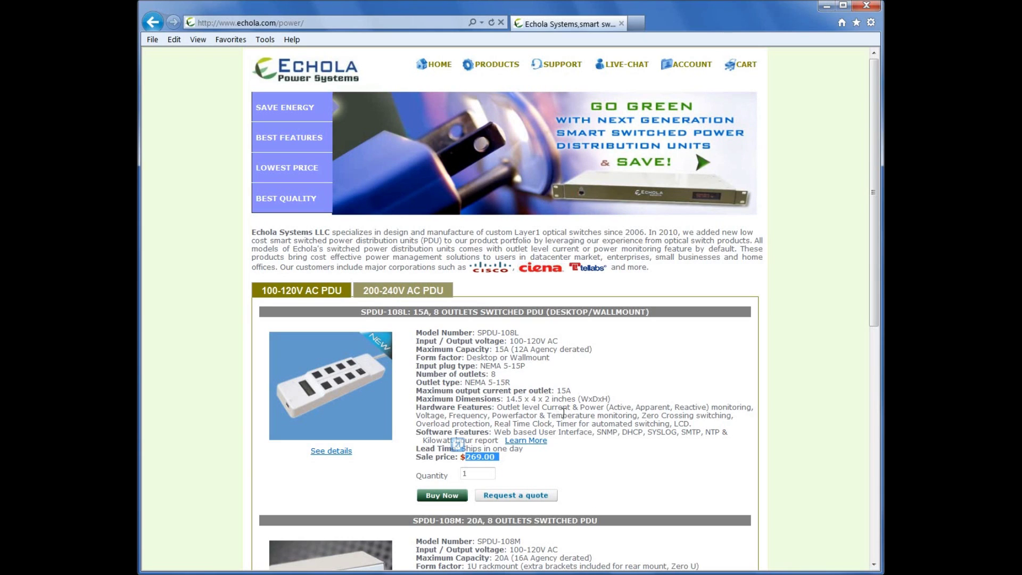
scroll(580, 396, down, 4)
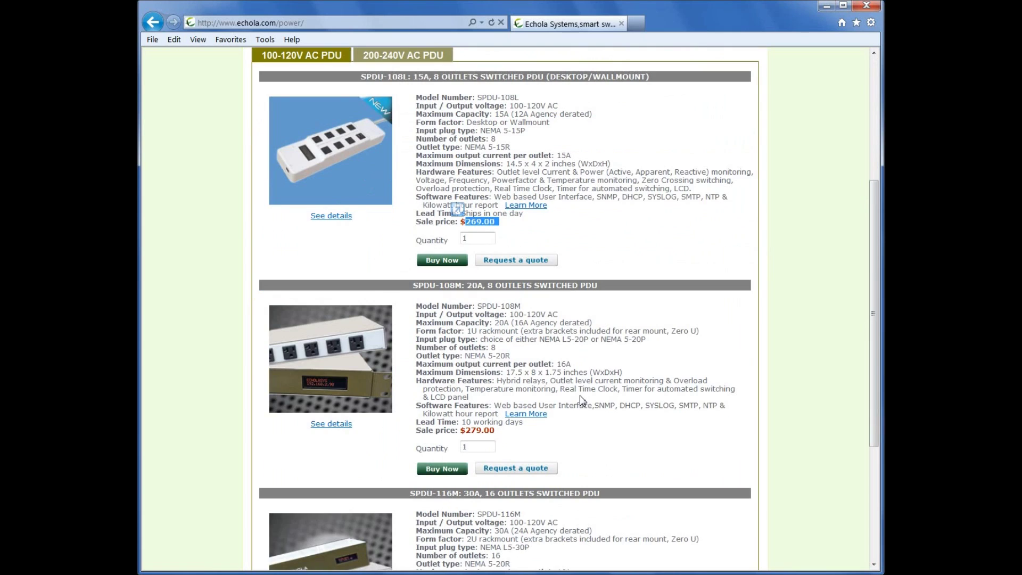